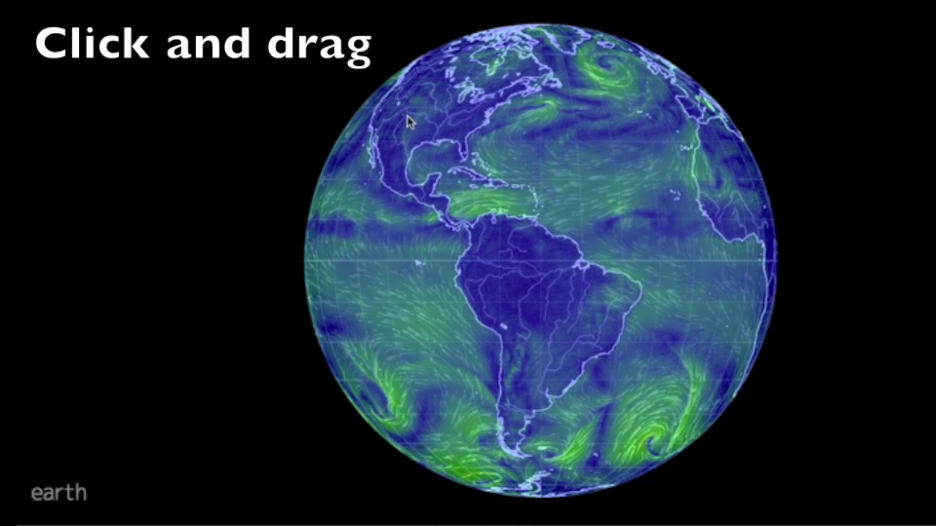
# Spin the globe past the Pacific to Australia and Antarctica and mark the point 40.61° S, 103.31° E
pyautogui.moveTo(386, 118); pyautogui.dragTo(799, 257)
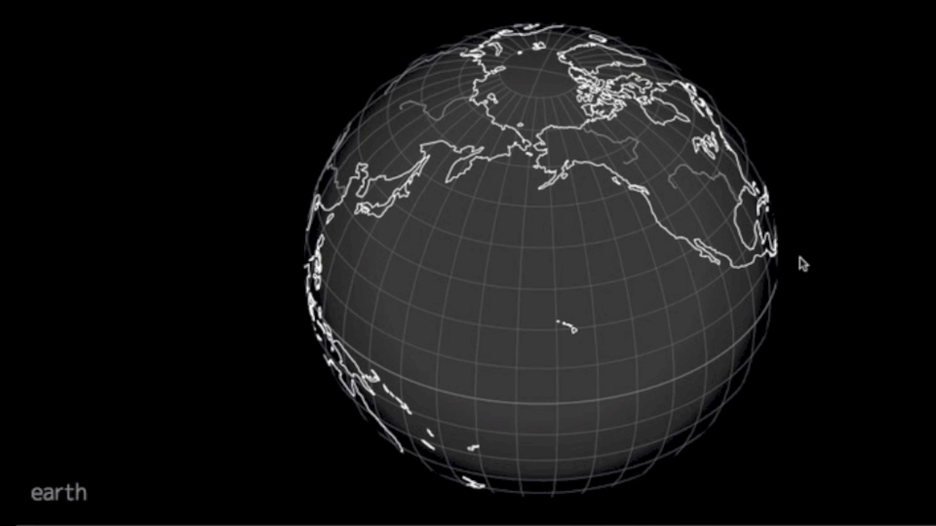
pyautogui.moveTo(516, 367); pyautogui.dragTo(656, 29)
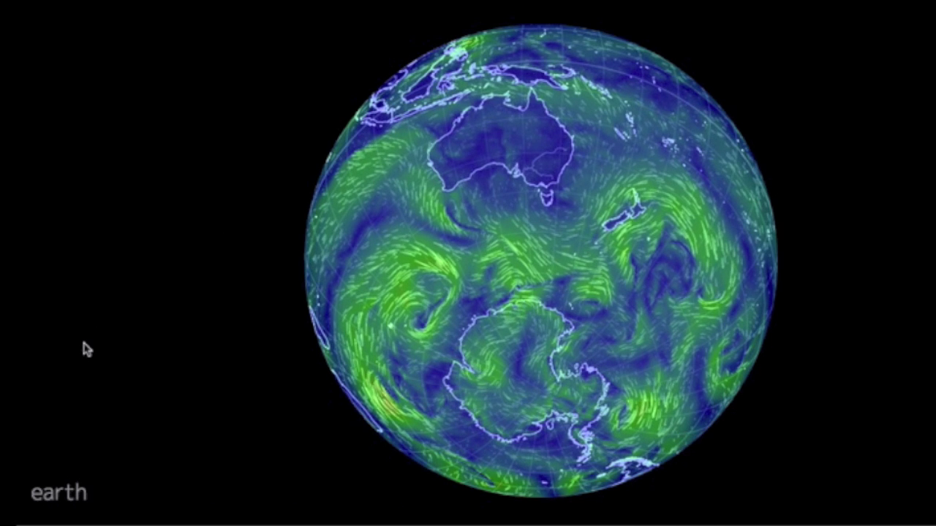
pyautogui.click(422, 233)
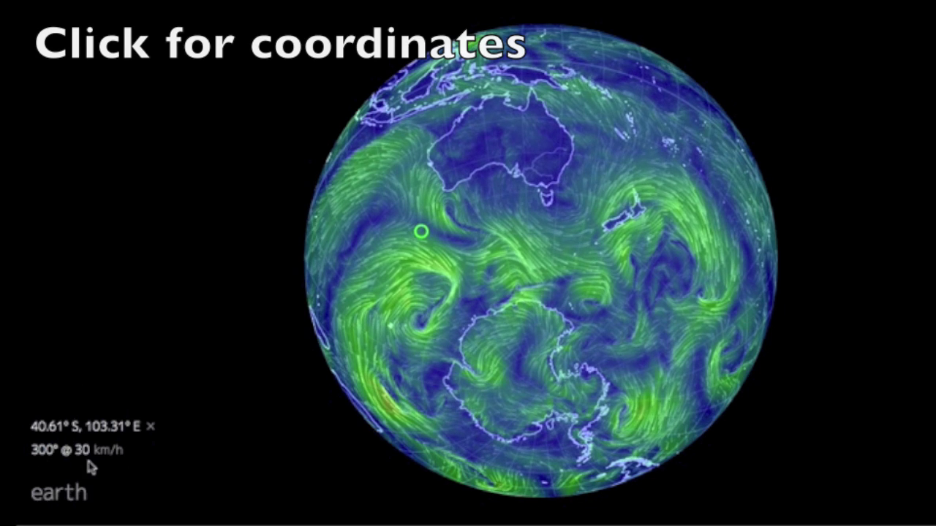
# Dismiss the wind read-out southwest of Australia and bring up the options menu
pyautogui.click(150, 427)
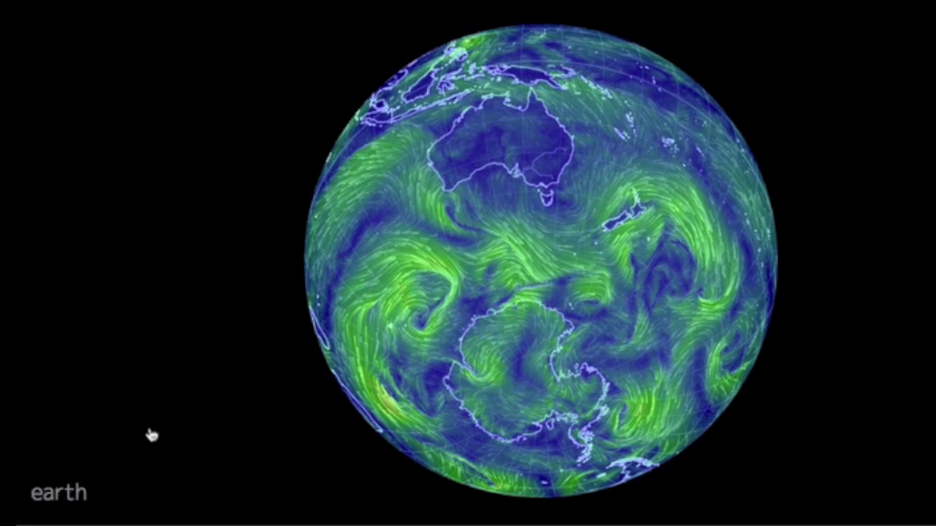
pyautogui.click(72, 492)
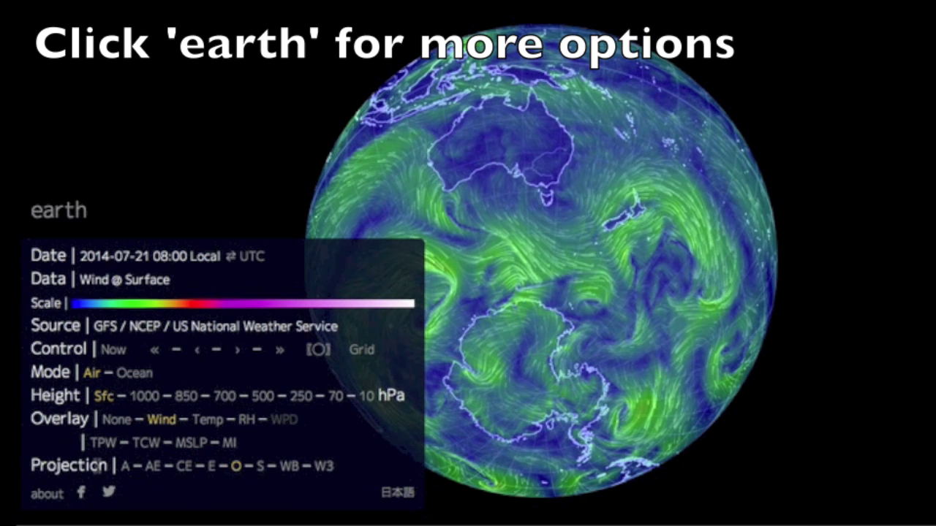
# Switch the map to the A projection, then to AE
pyautogui.click(125, 468)
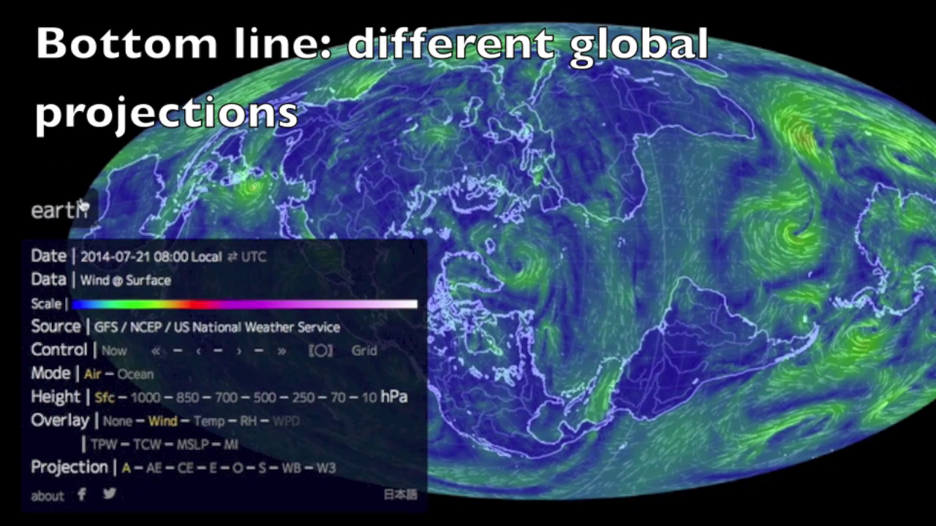
pyautogui.click(81, 210)
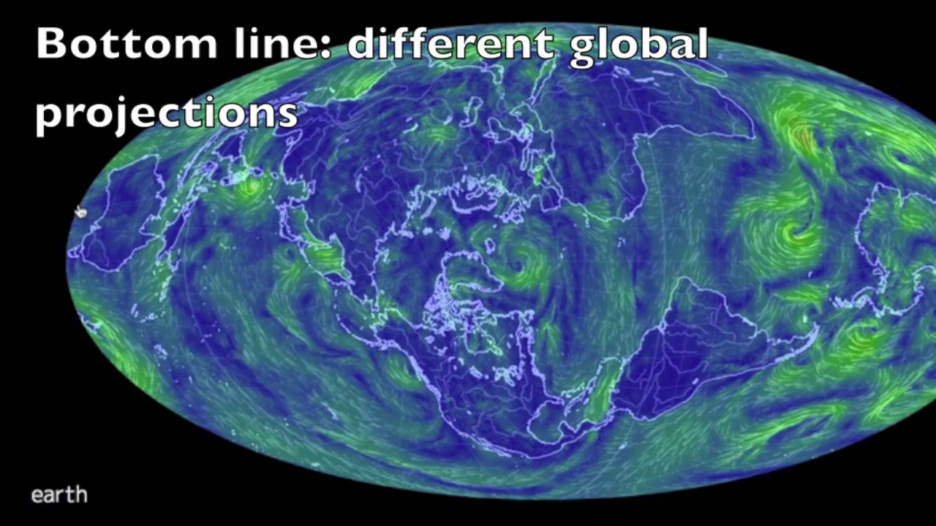
pyautogui.click(43, 491)
pyautogui.click(154, 472)
pyautogui.click(41, 218)
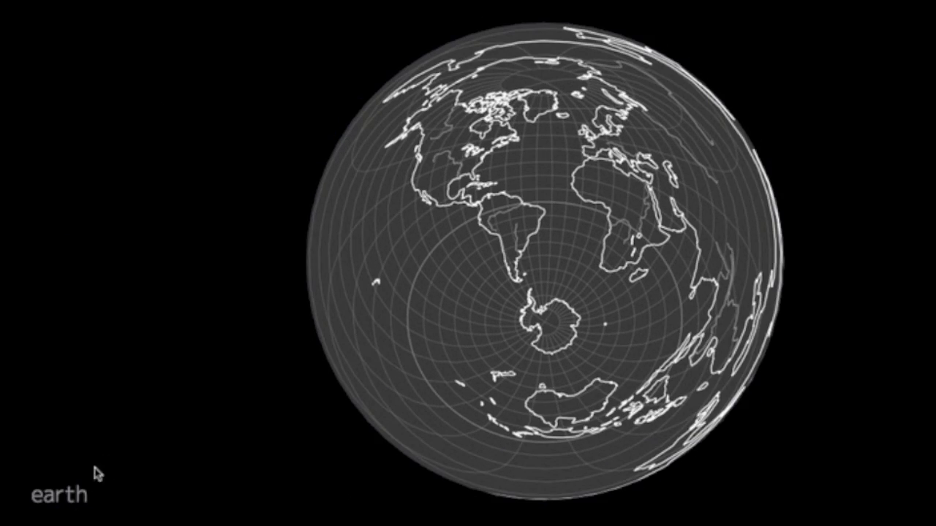
# Switch to the CE conic projection and rotate it toward Europe, Asia and Australia
pyautogui.click(62, 495)
pyautogui.click(186, 468)
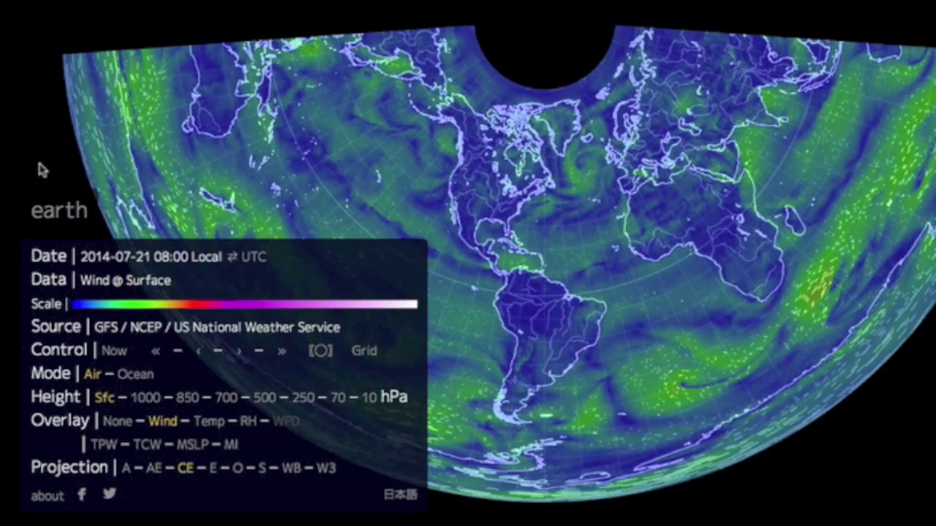
pyautogui.click(58, 210)
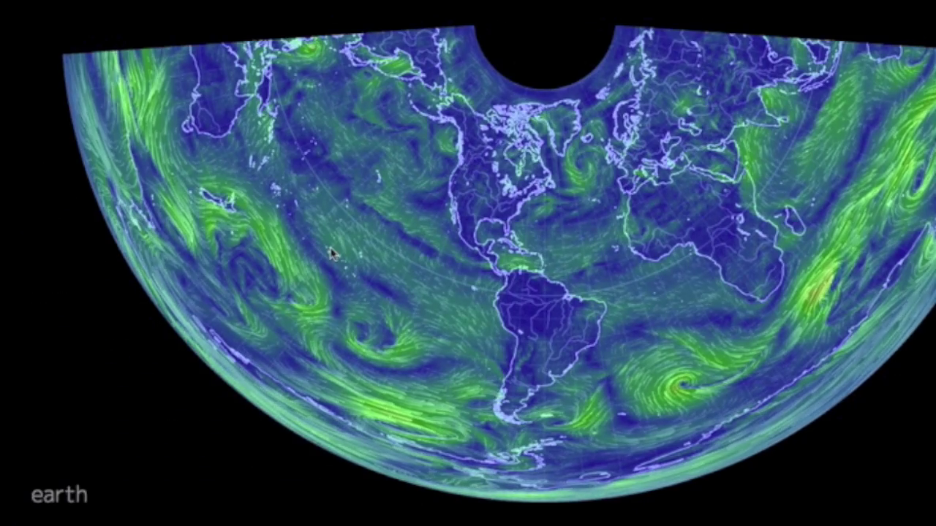
pyautogui.moveTo(800, 152); pyautogui.dragTo(409, 161)
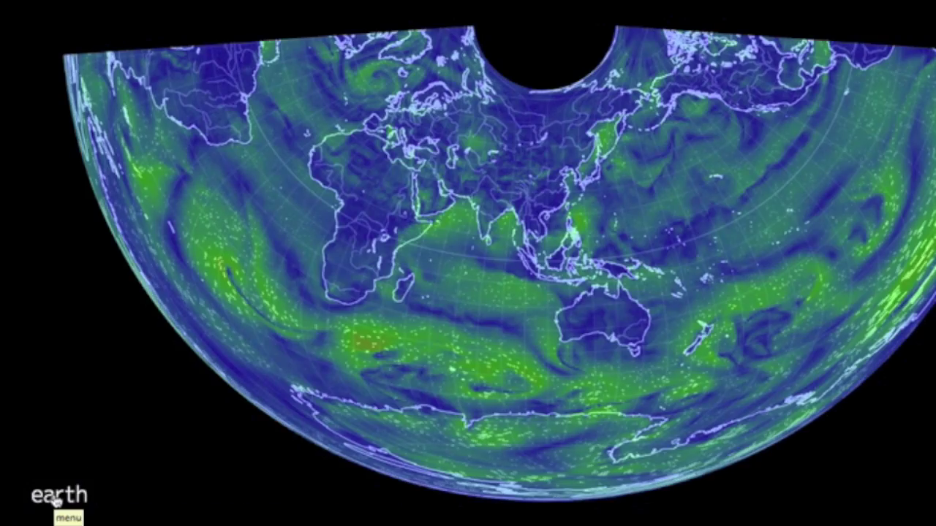
# Switch to the E equirectangular projection and pan the world map to centre the Pacific
pyautogui.click(58, 497)
pyautogui.click(213, 468)
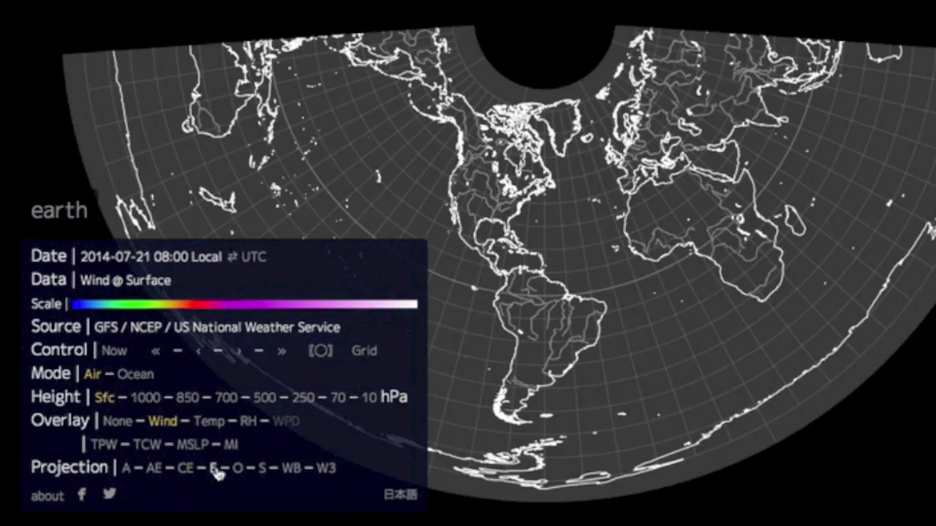
pyautogui.click(60, 210)
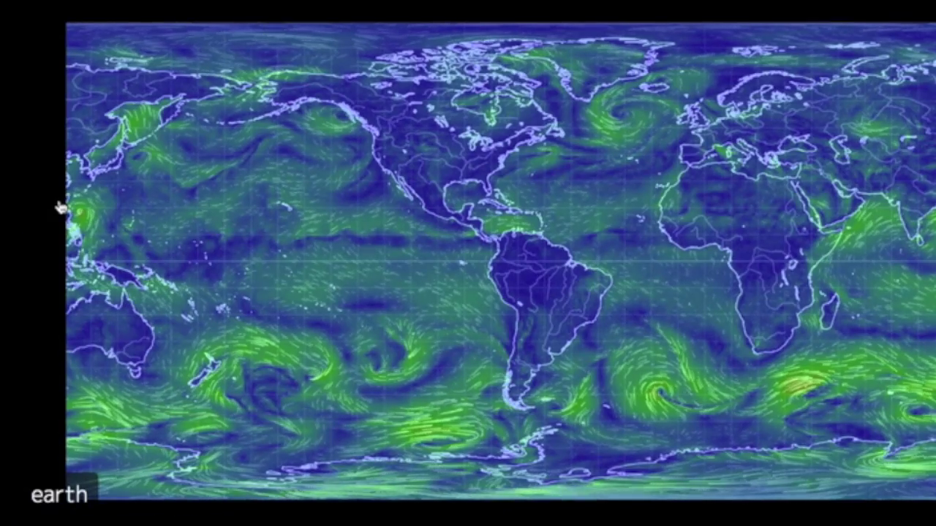
pyautogui.moveTo(351, 246); pyautogui.dragTo(705, 240)
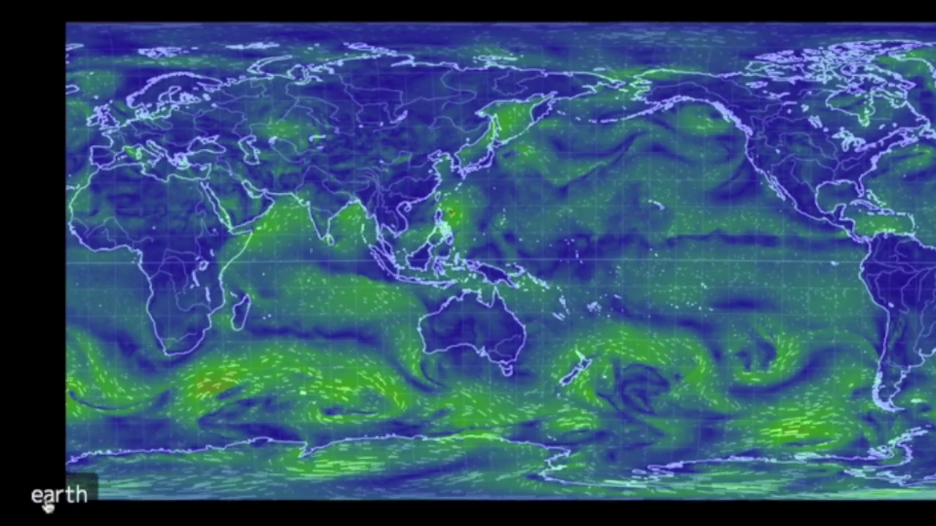
# Try the O globe, then the S stereographic projection, rotating from the Americas toward Asia
pyautogui.click(47, 502)
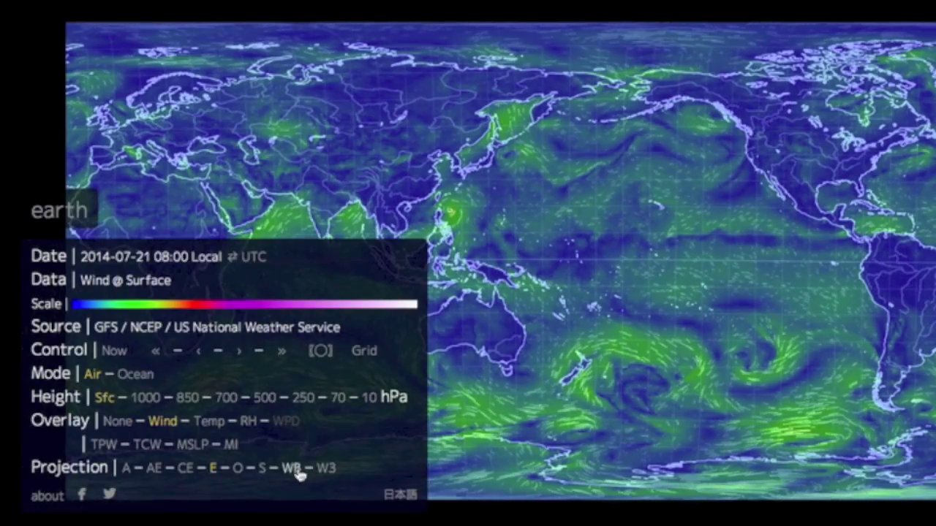
pyautogui.click(238, 468)
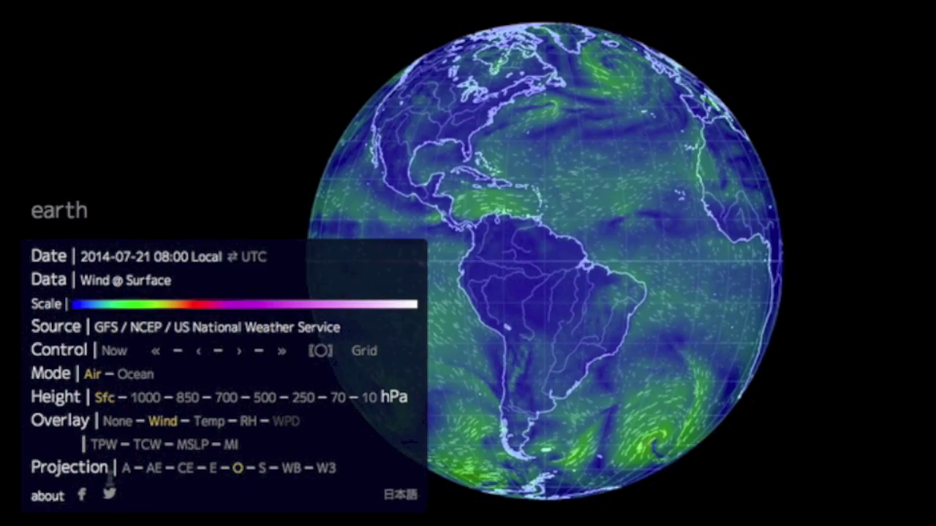
pyautogui.click(262, 468)
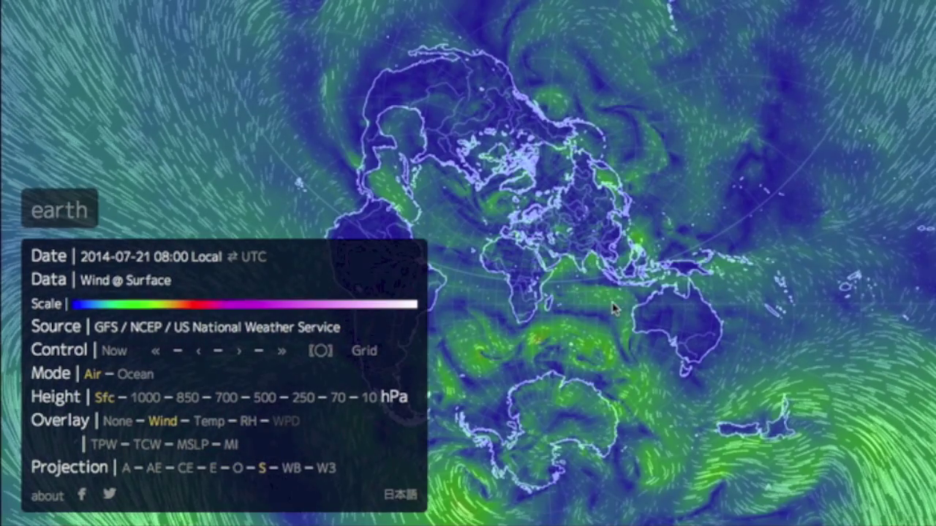
pyautogui.moveTo(612, 308); pyautogui.dragTo(833, 329)
pyautogui.moveTo(840, 276); pyautogui.dragTo(861, 290)
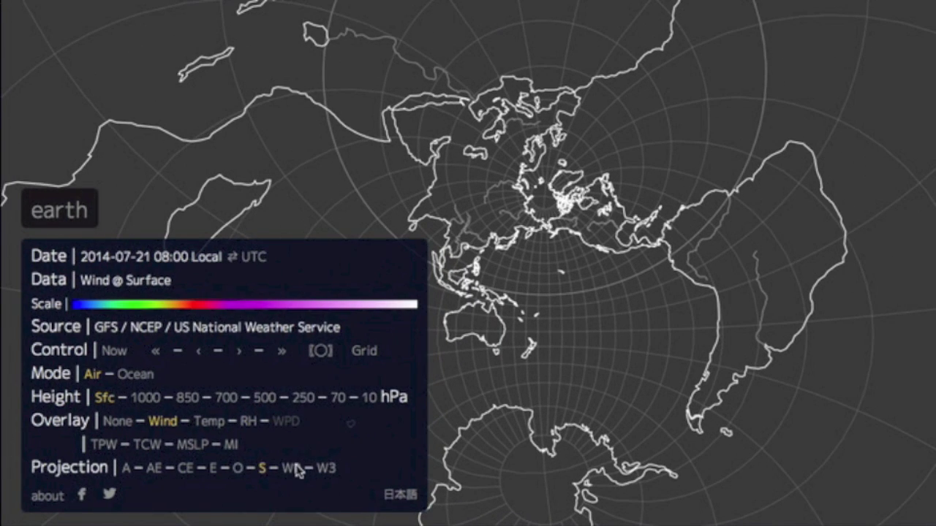
# Try the WB butterfly projection, then W3, shifting the map to centre the Americas
pyautogui.click(293, 468)
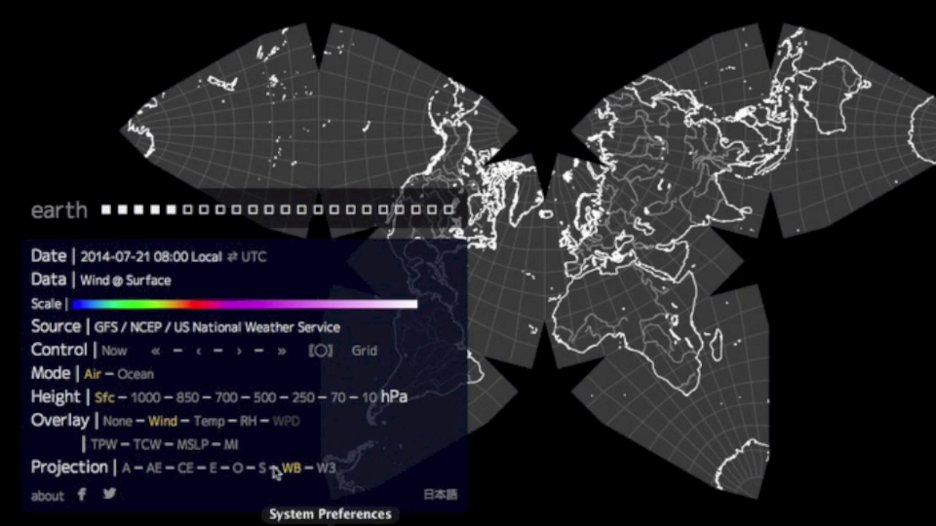
pyautogui.click(57, 211)
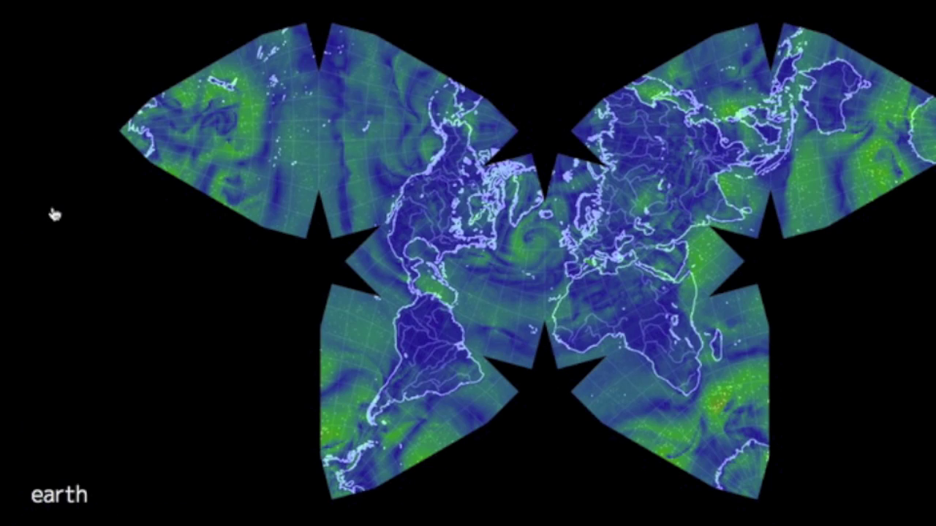
pyautogui.click(62, 502)
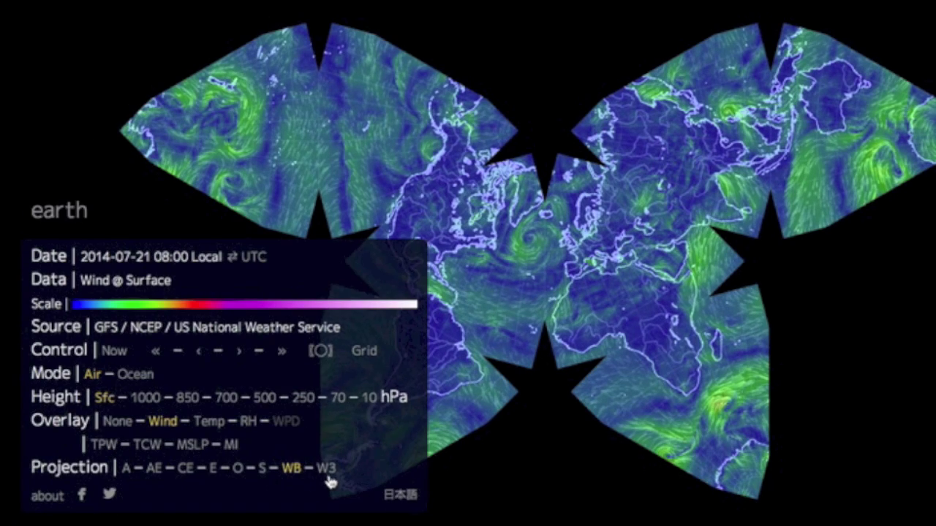
pyautogui.click(330, 472)
pyautogui.click(81, 212)
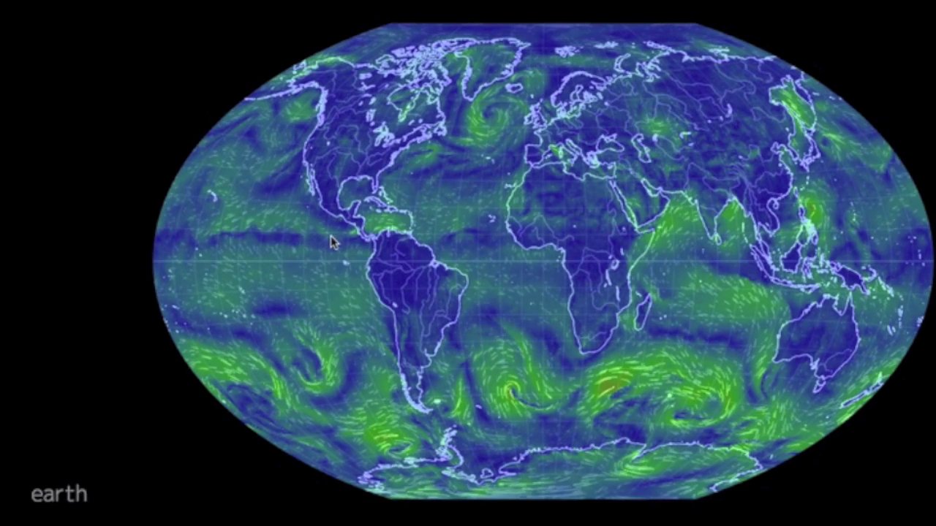
pyautogui.moveTo(333, 243); pyautogui.dragTo(529, 233)
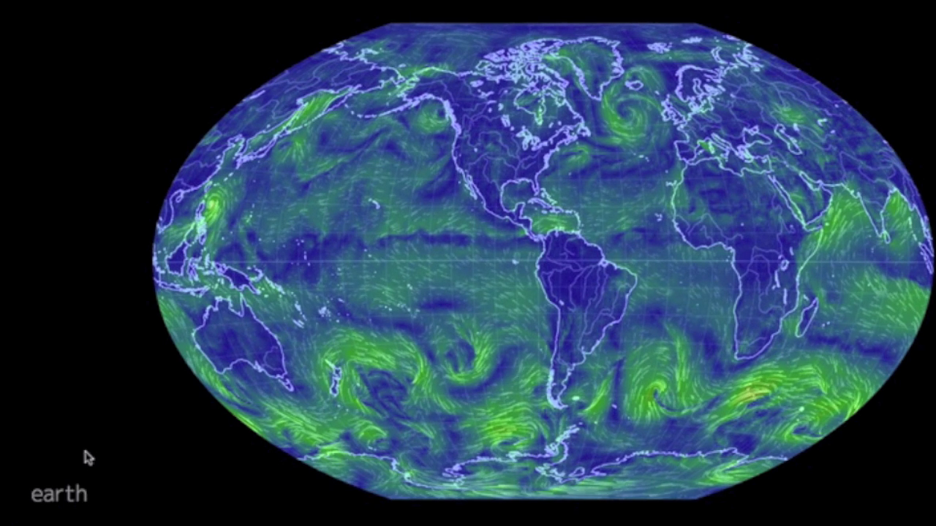
# Raise the wind height through 1000, 850, 700, 500, 250 and 70 hPa
pyautogui.click(61, 495)
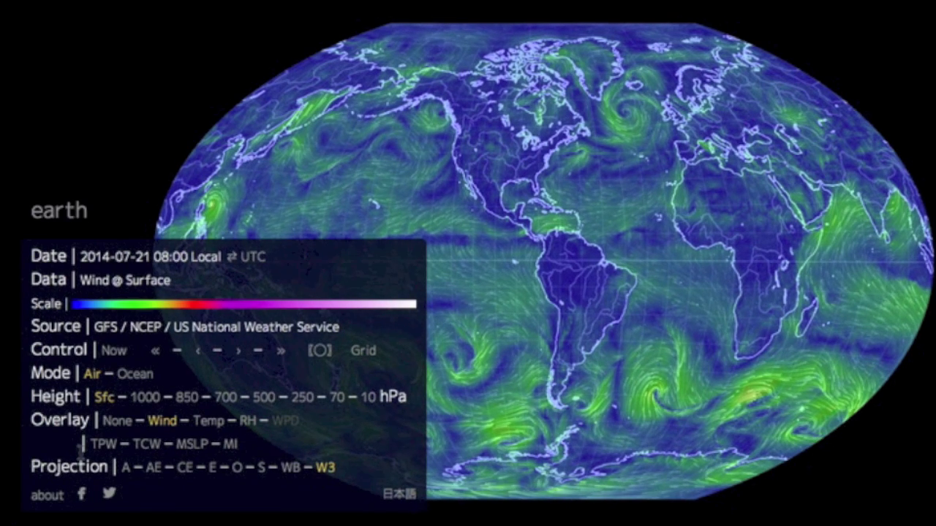
pyautogui.click(144, 401)
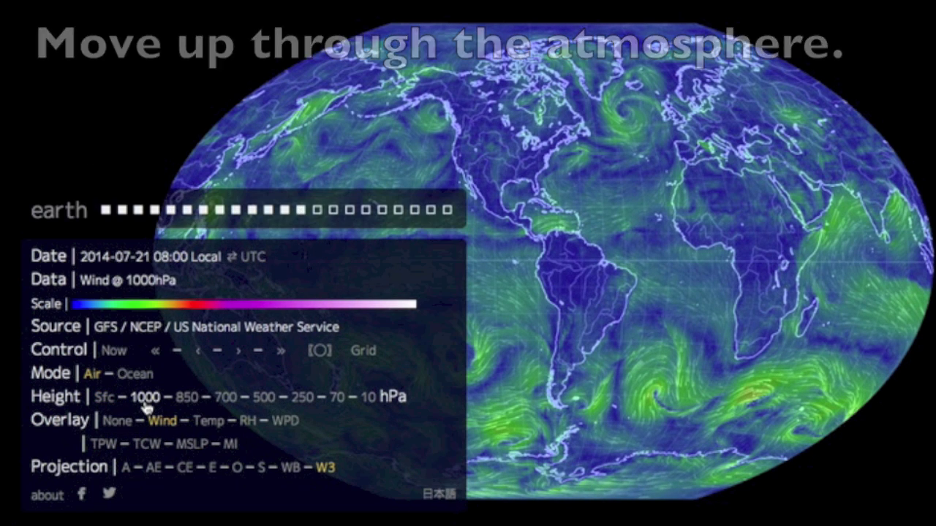
pyautogui.click(187, 400)
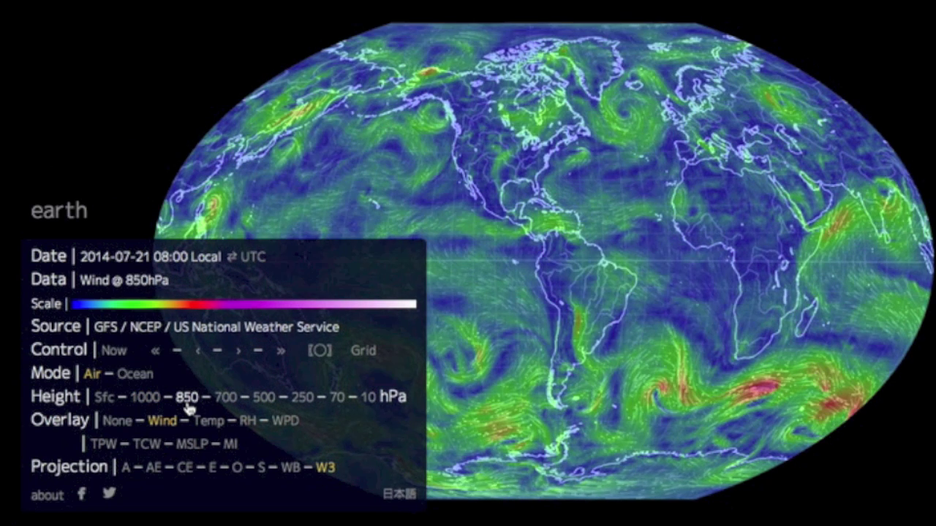
pyautogui.click(225, 398)
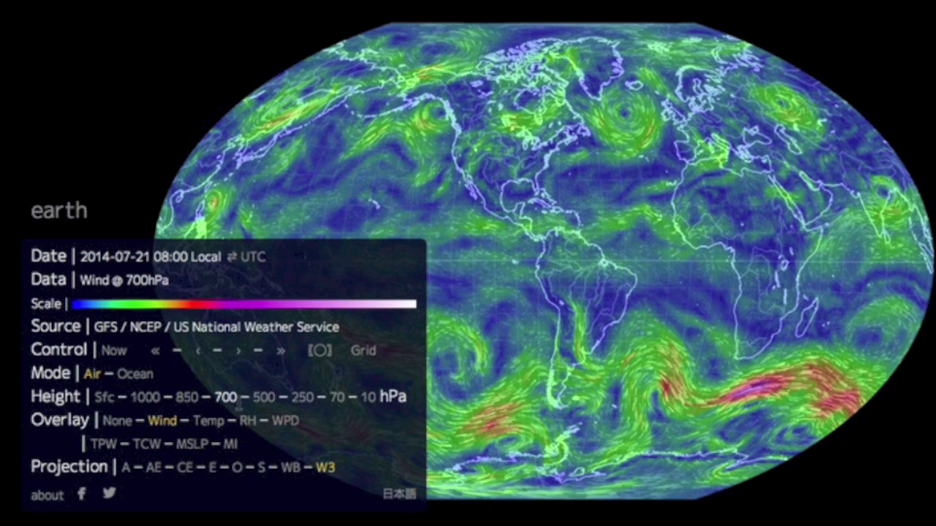
pyautogui.click(264, 399)
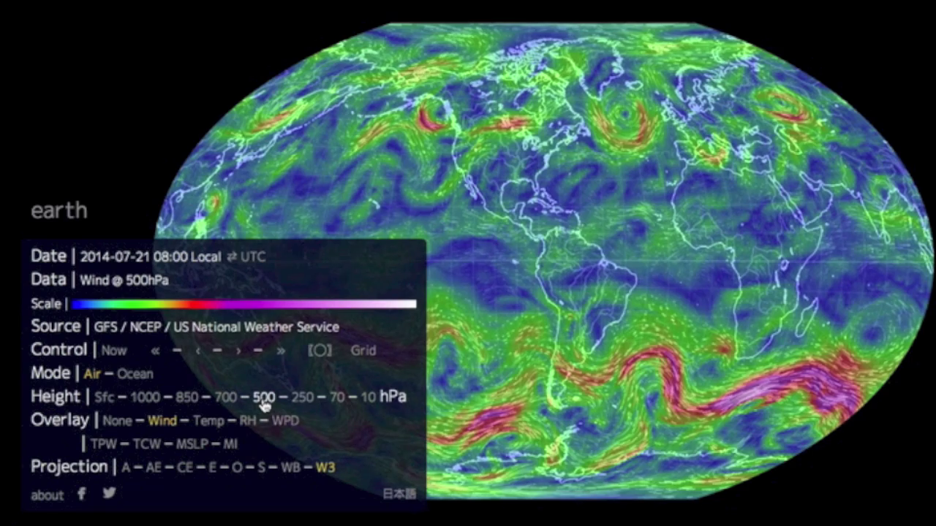
pyautogui.click(302, 399)
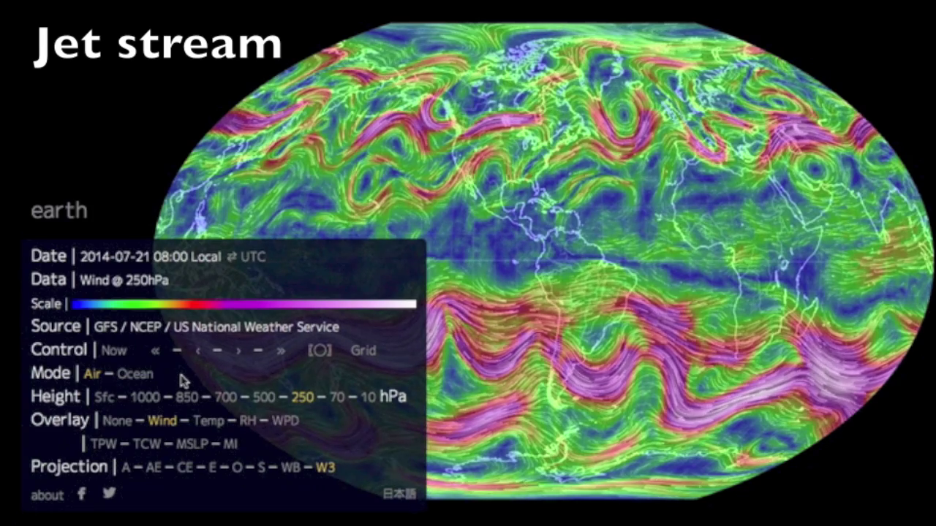
pyautogui.click(336, 403)
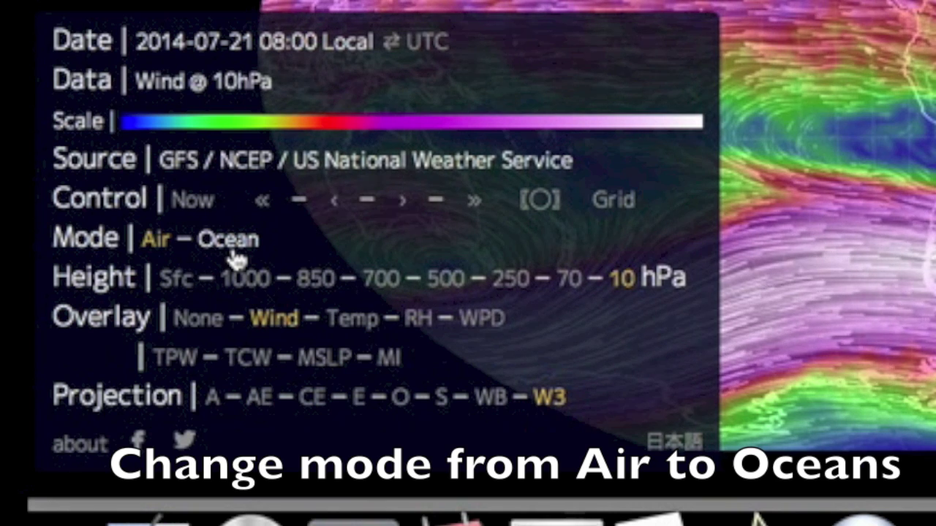
# Set Mode to Ocean and overlay SST on the surface currents
pyautogui.click(233, 248)
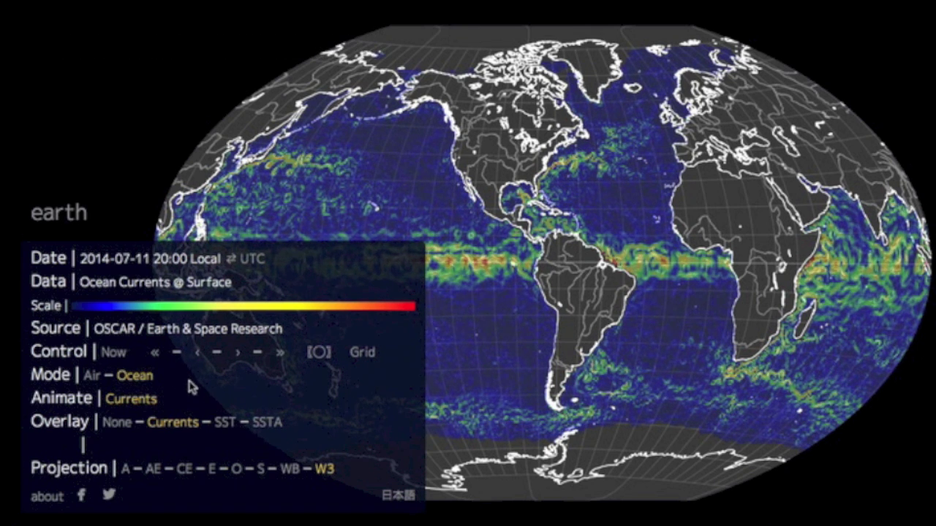
pyautogui.click(224, 429)
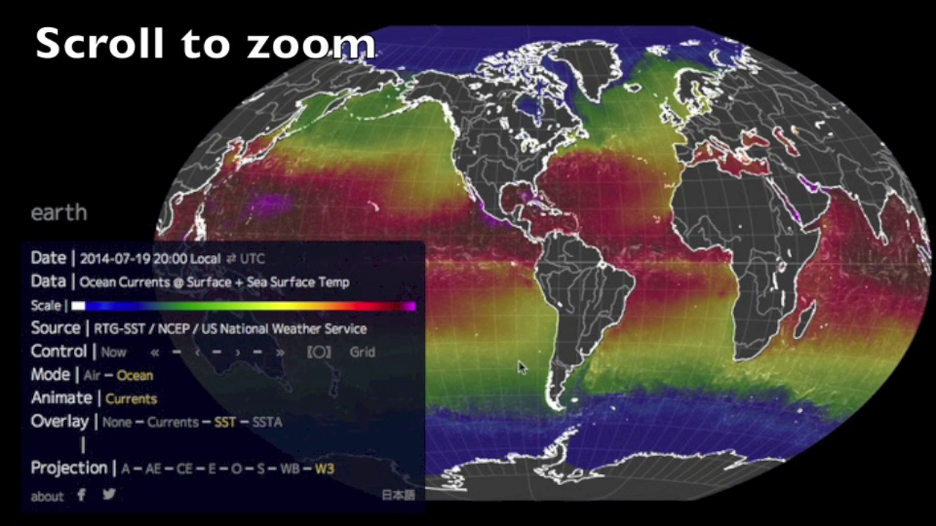
# Zoom into the Americas, overlay SSTA, then set Mode back to Air
pyautogui.scroll(10, 563, 241)
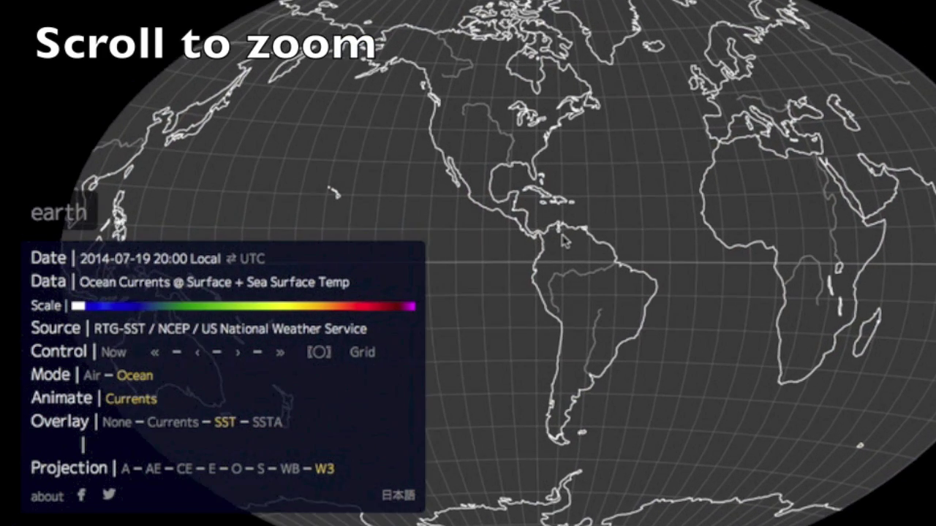
pyautogui.scroll(5, 563, 241)
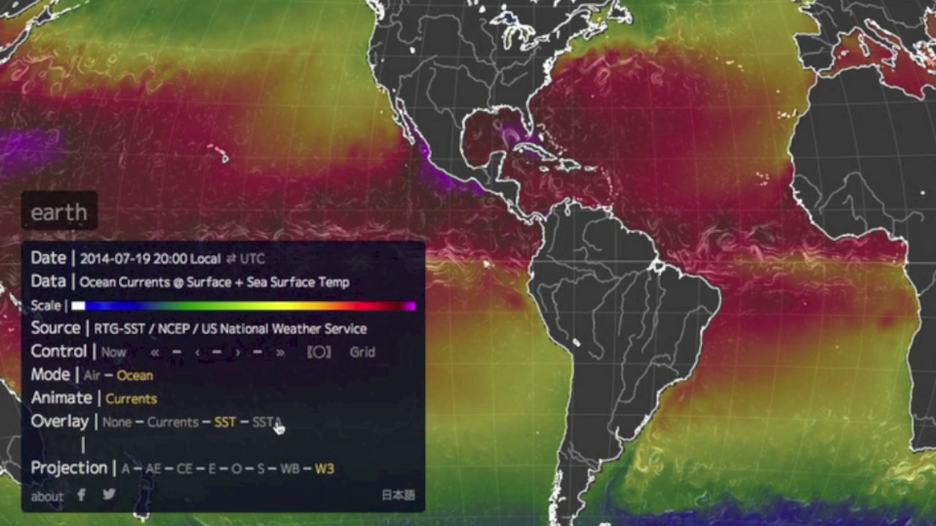
pyautogui.click(274, 424)
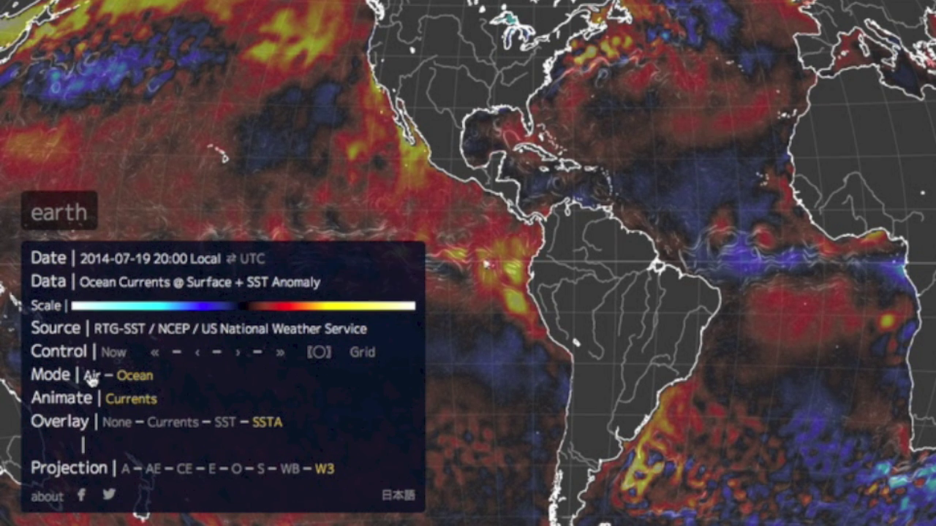
pyautogui.click(91, 377)
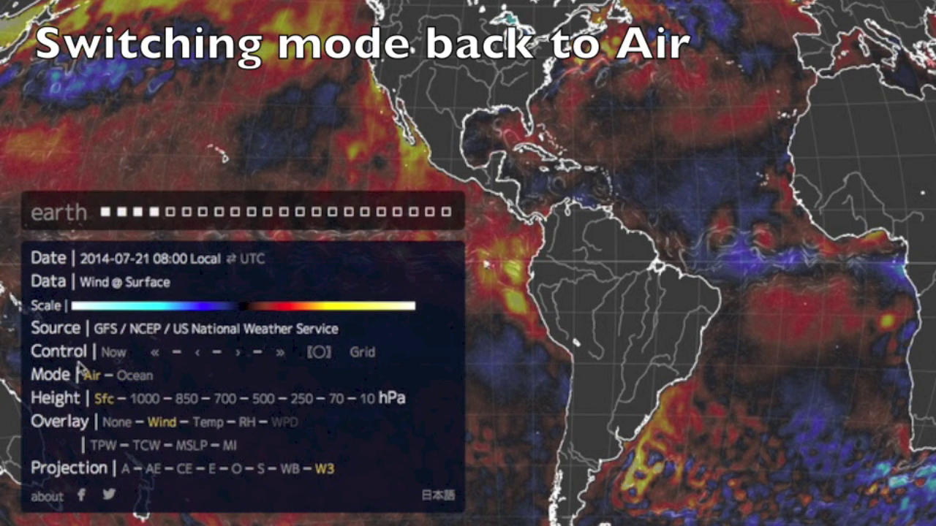
# Overlay Temp, set height to 700 then 10 hPa, and switch the overlay to RH
pyautogui.click(208, 423)
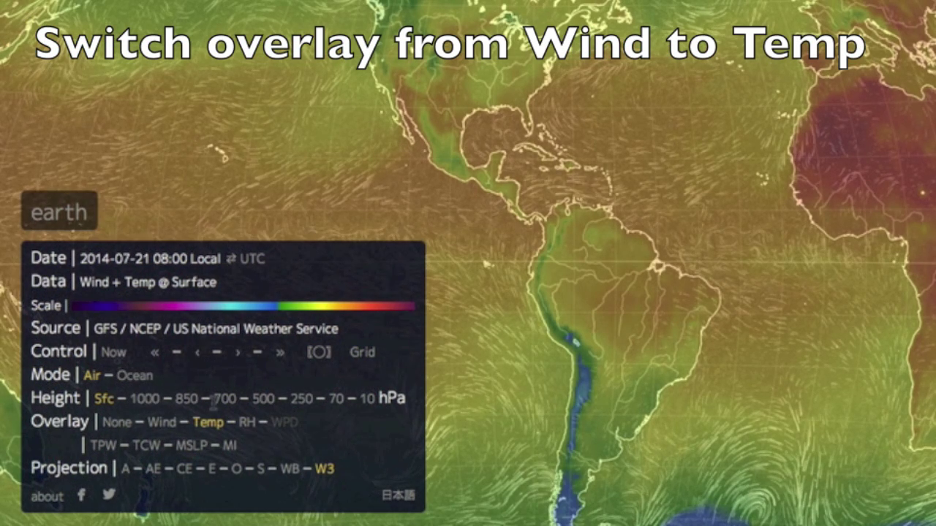
pyautogui.click(226, 404)
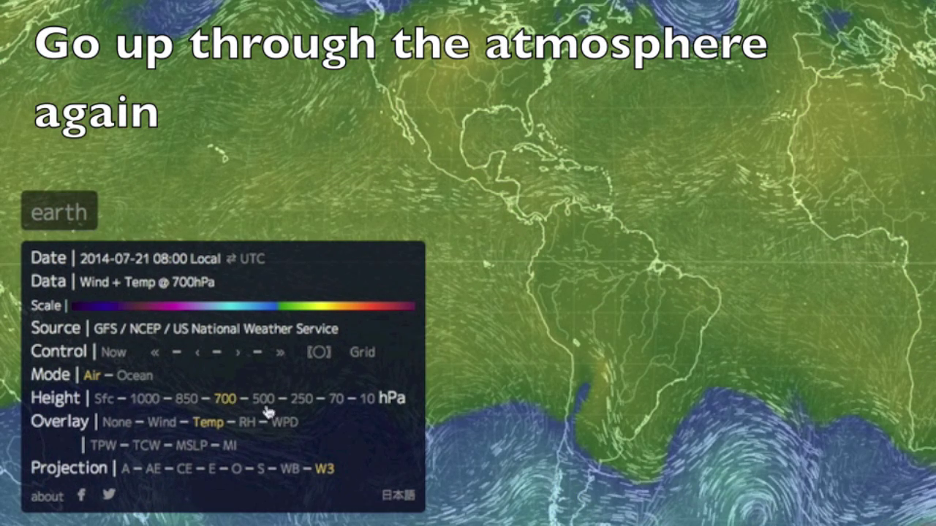
pyautogui.click(364, 402)
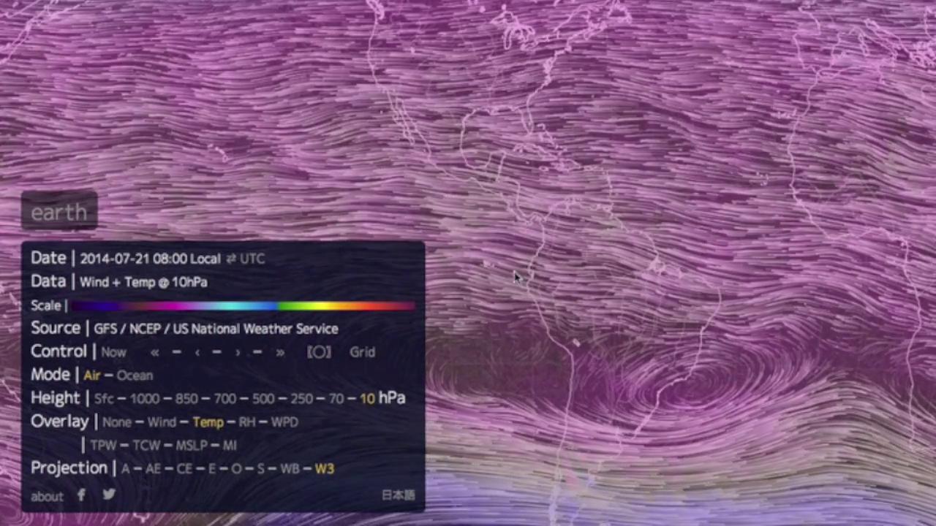
pyautogui.click(247, 422)
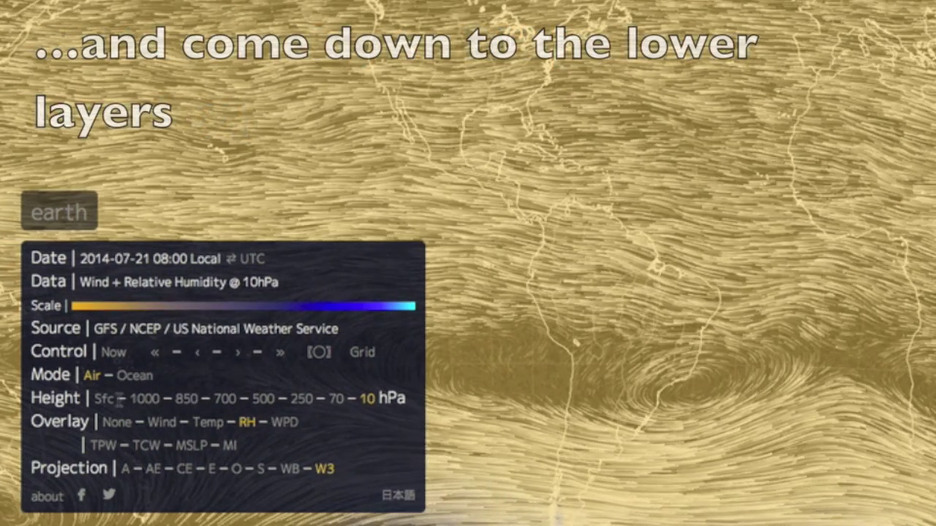
# Set the height to Sfc and overlay TPW (Total Precipitable Water)
pyautogui.click(106, 400)
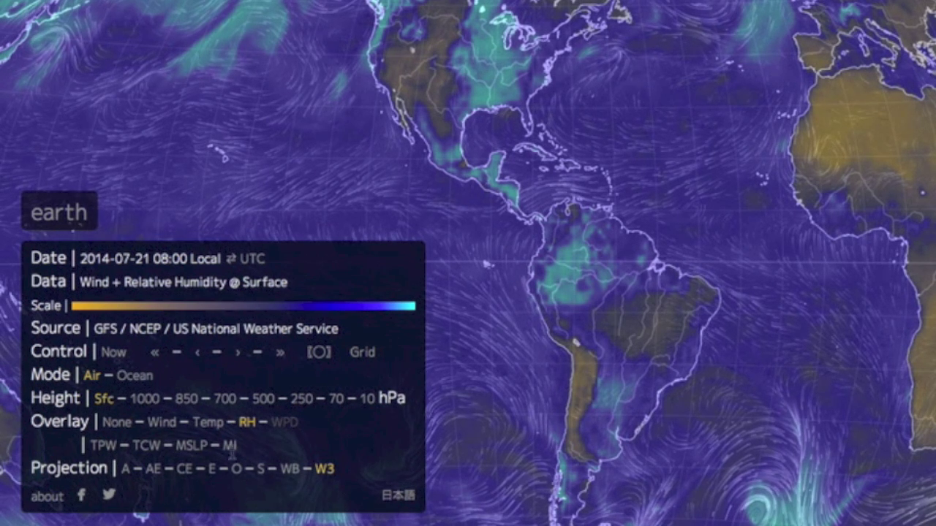
pyautogui.click(103, 446)
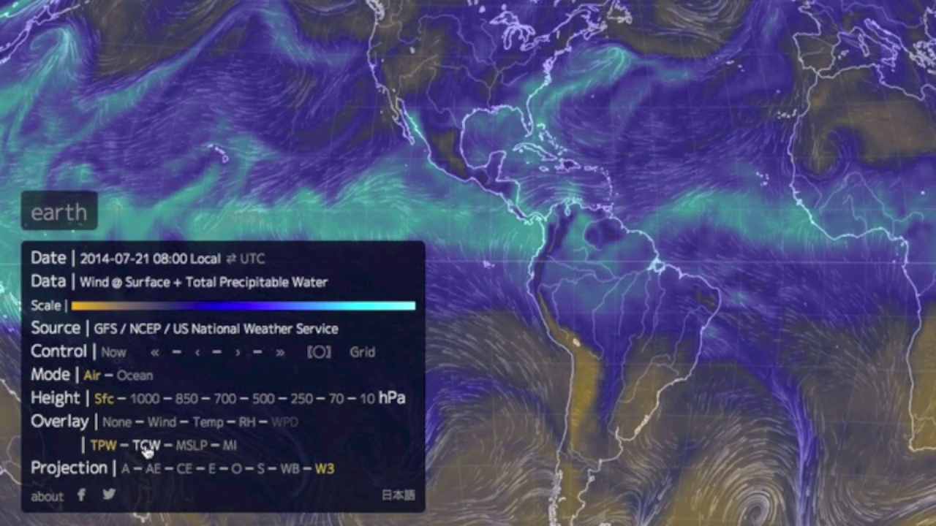
# Cycle the overlay through TCW and MSLP, finishing on MI (misery index)
pyautogui.click(146, 447)
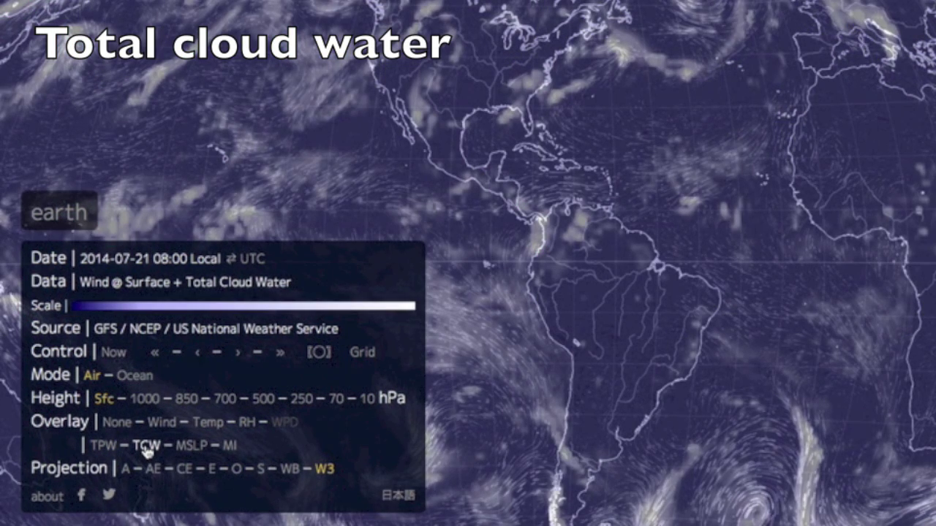
pyautogui.click(190, 451)
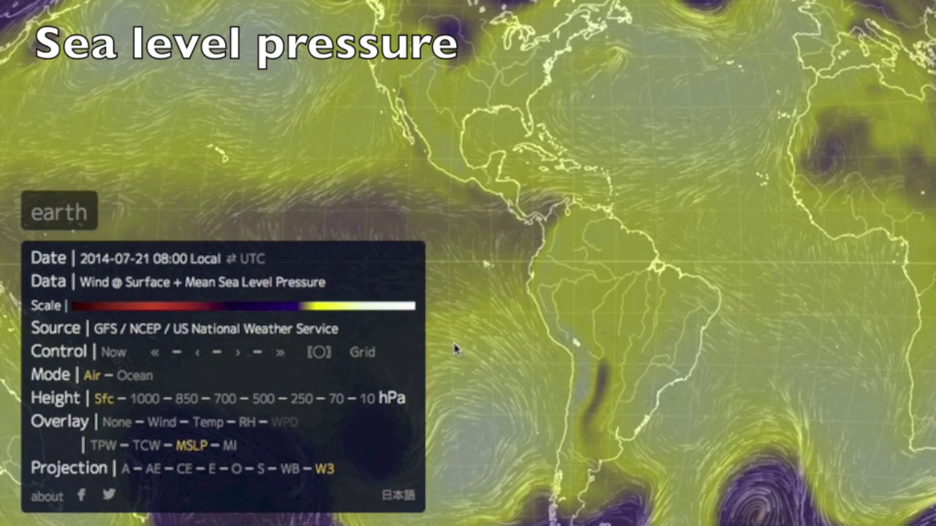
pyautogui.click(230, 445)
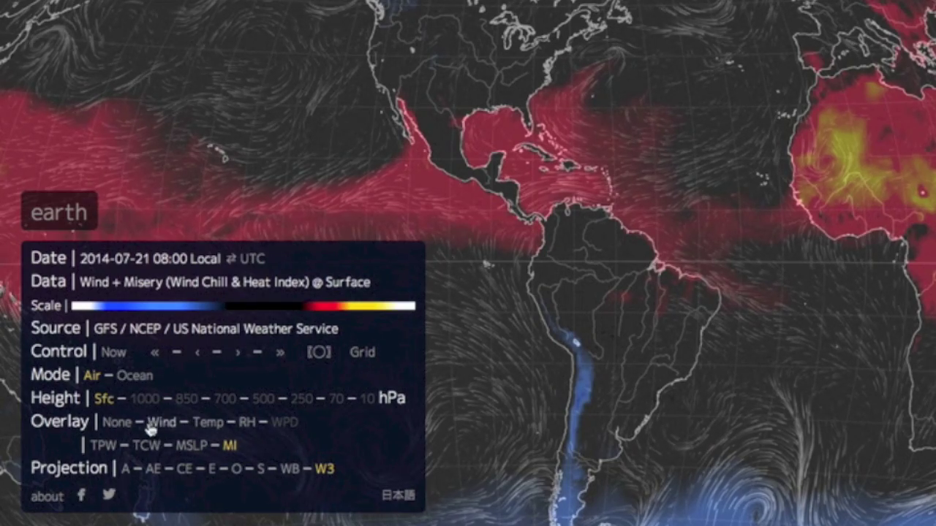
# Swap the Misery index overlay back to Wind colouring, toggling the planetary grid on and off
pyautogui.click(117, 423)
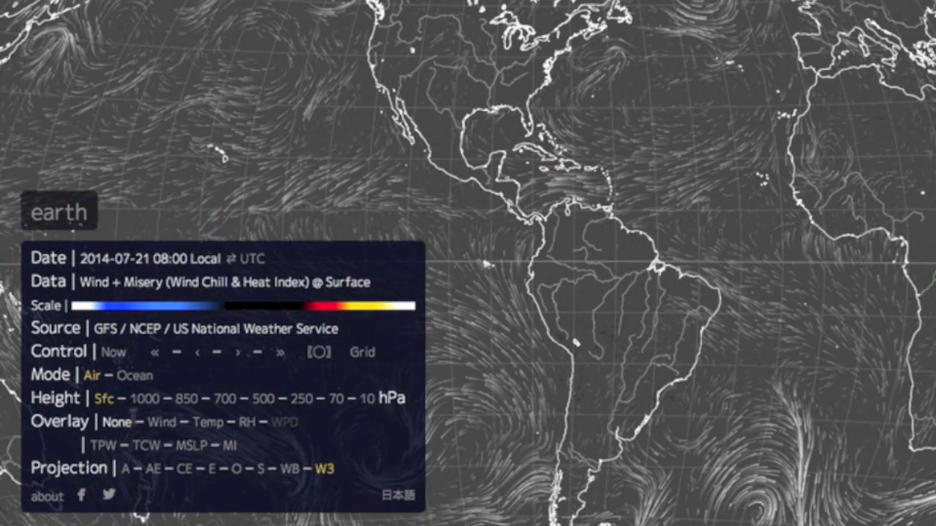
pyautogui.click(154, 422)
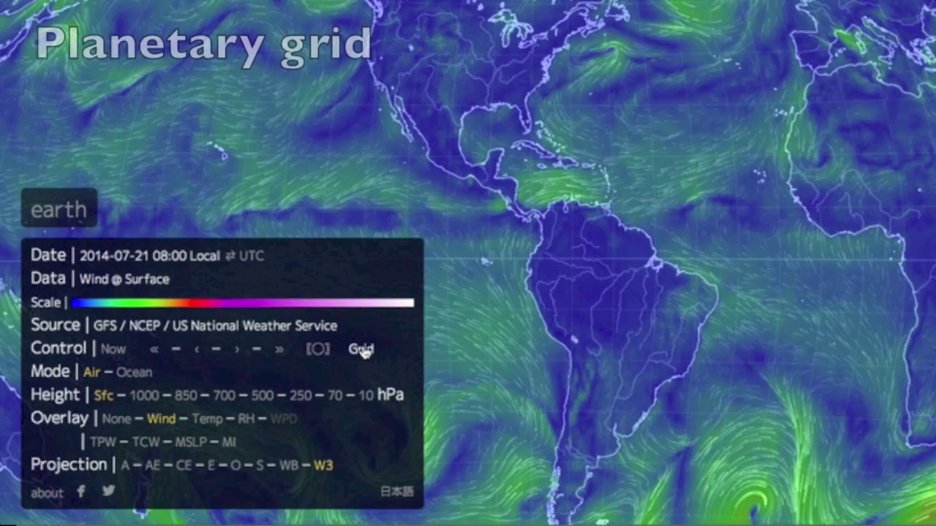
pyautogui.click(361, 351)
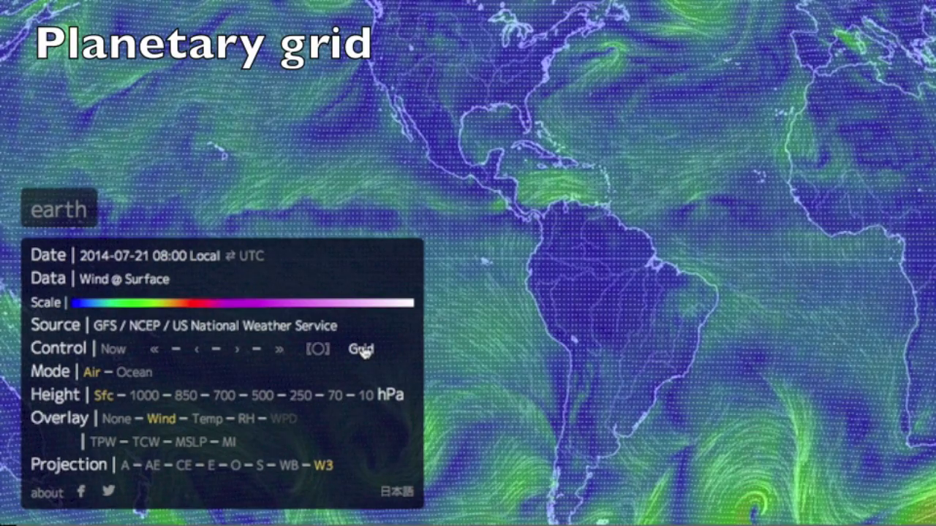
pyautogui.click(361, 351)
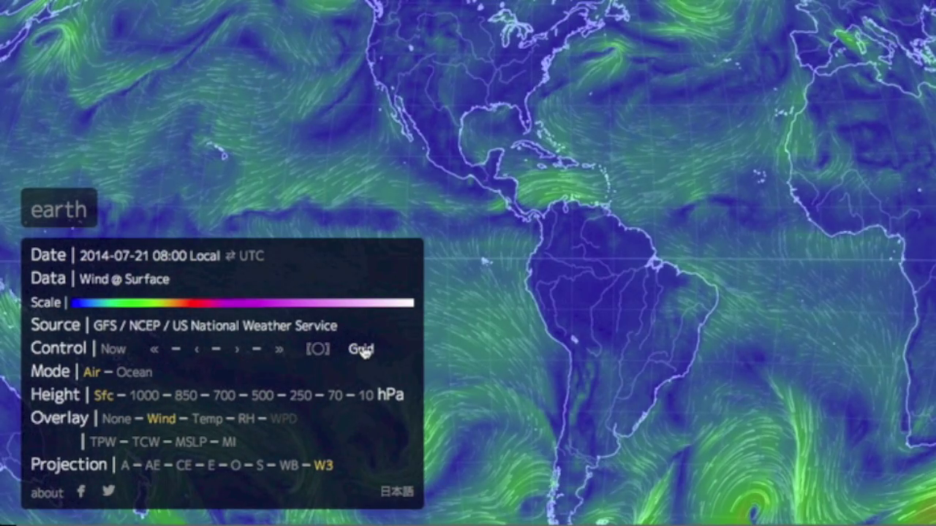
# Show the About page enlarged and scroll down to its data sources and credits
pyautogui.click(48, 495)
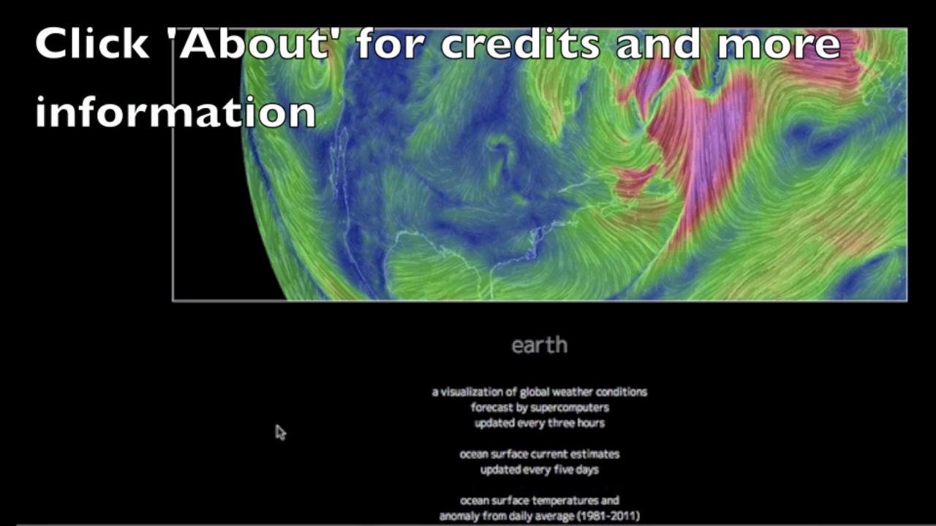
pyautogui.press('super+plus')
pyautogui.press('super+plus')
pyautogui.press('super+plus')
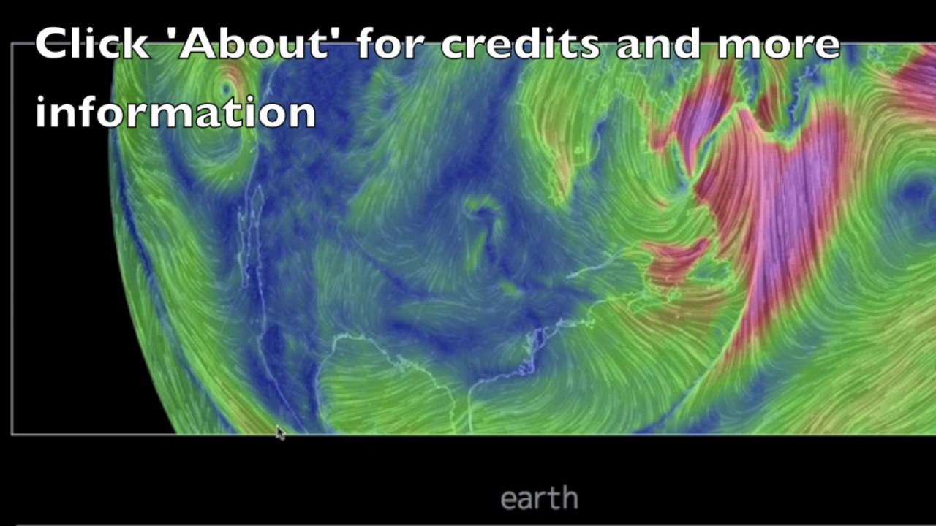
pyautogui.scroll(-5, 278, 432)
pyautogui.scroll(-1, 278, 432)
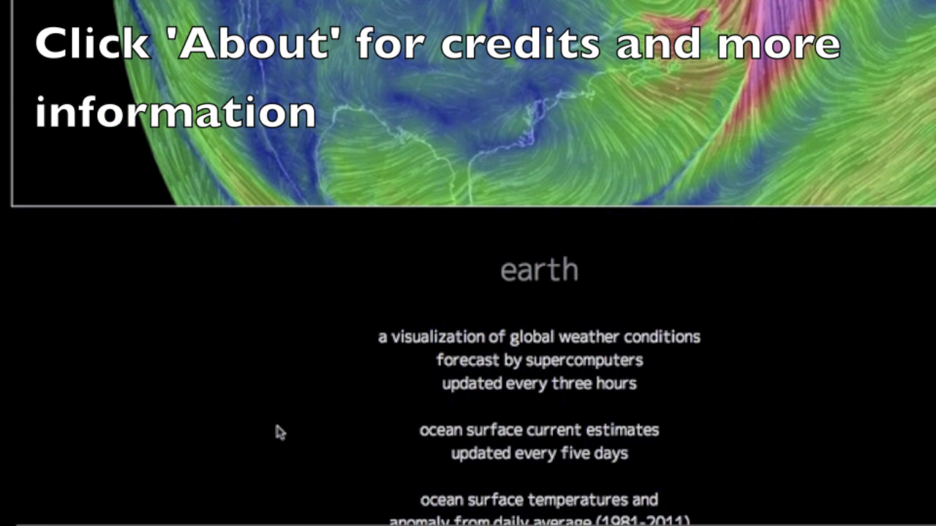
pyautogui.scroll(-5, 278, 432)
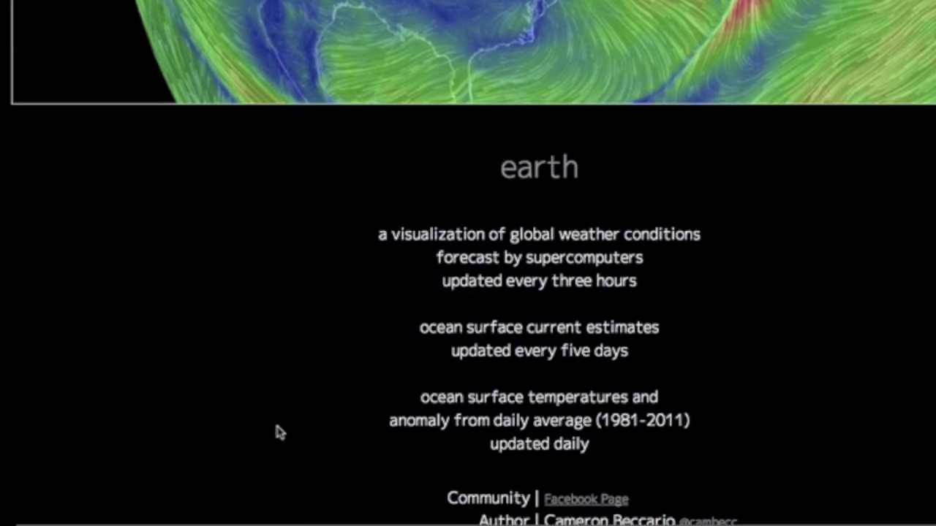